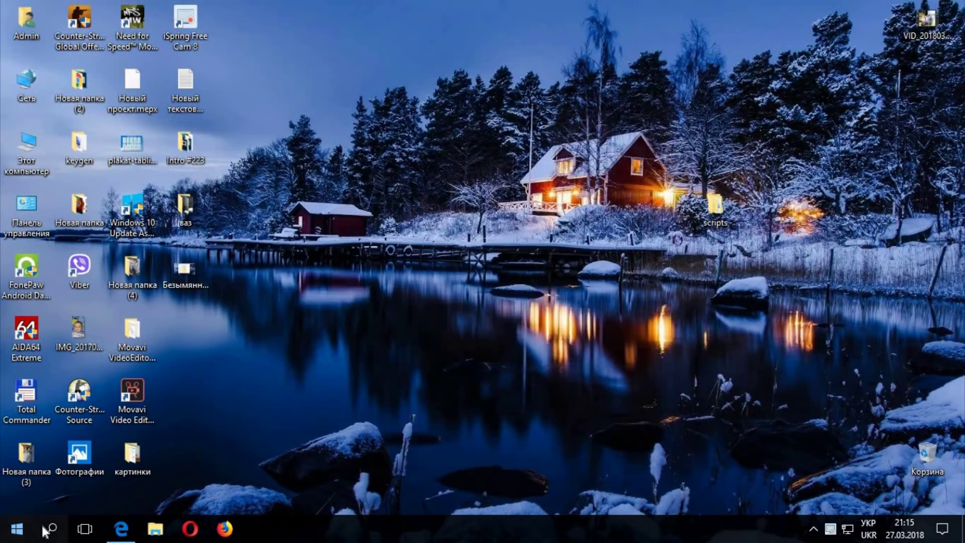
# Step: Search Windows for "адми", open Администрирование, launch Планировщик заданий from it, and close the Администрирование folder window
pyautogui.click(51, 528)
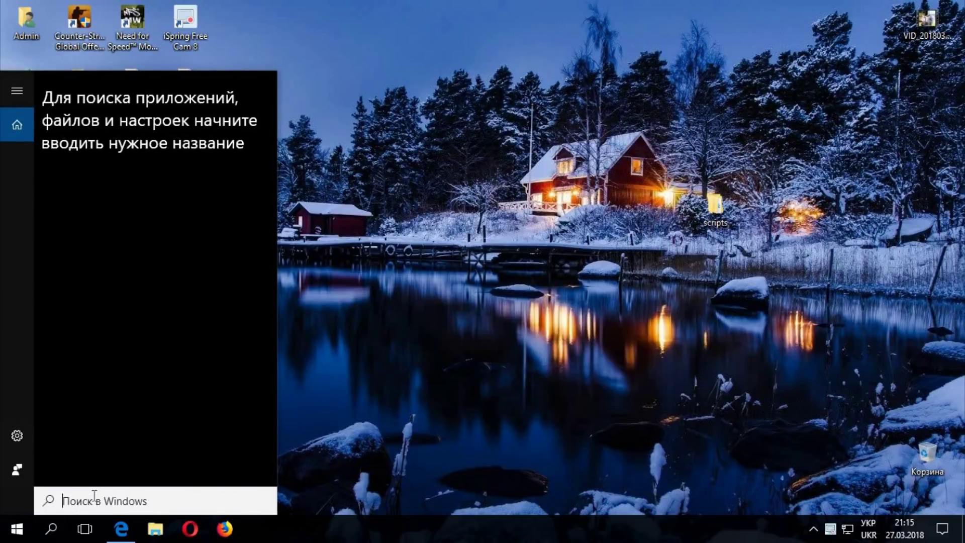
pyautogui.write('адми')
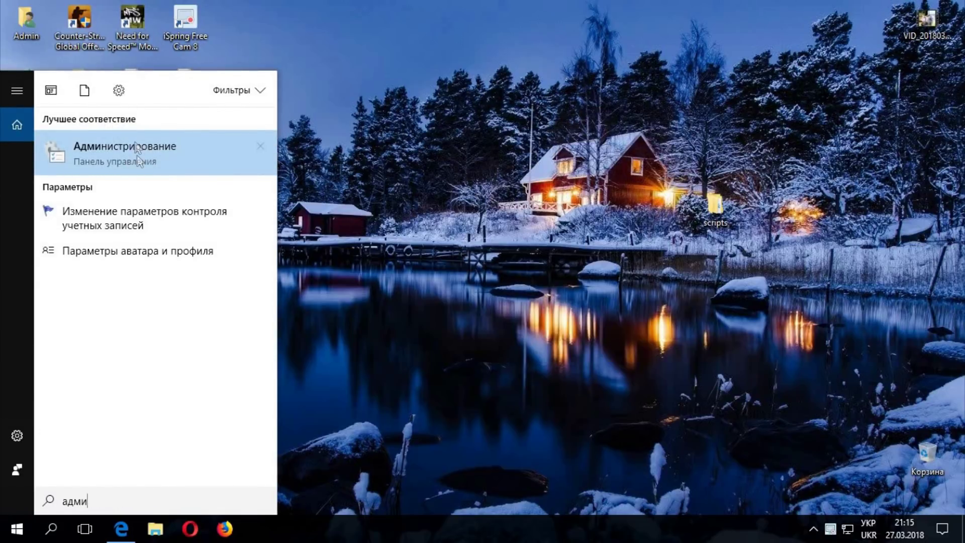
pyautogui.click(138, 155)
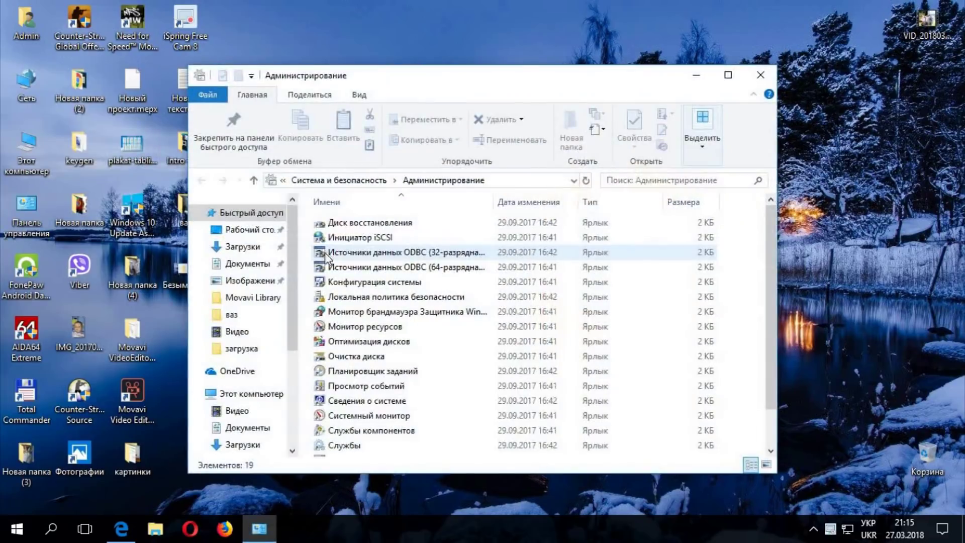
pyautogui.click(342, 256)
pyautogui.scroll(-1, 351, 274)
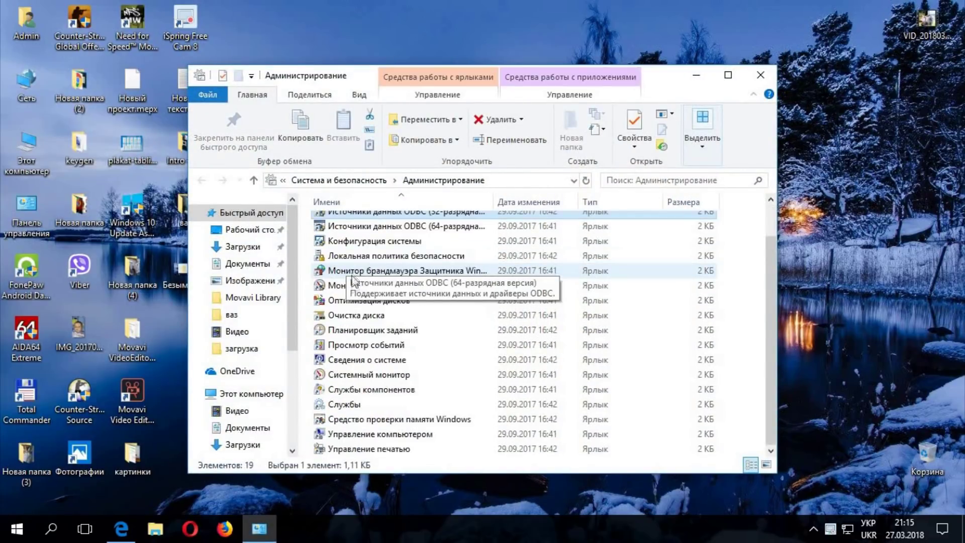
pyautogui.click(425, 331)
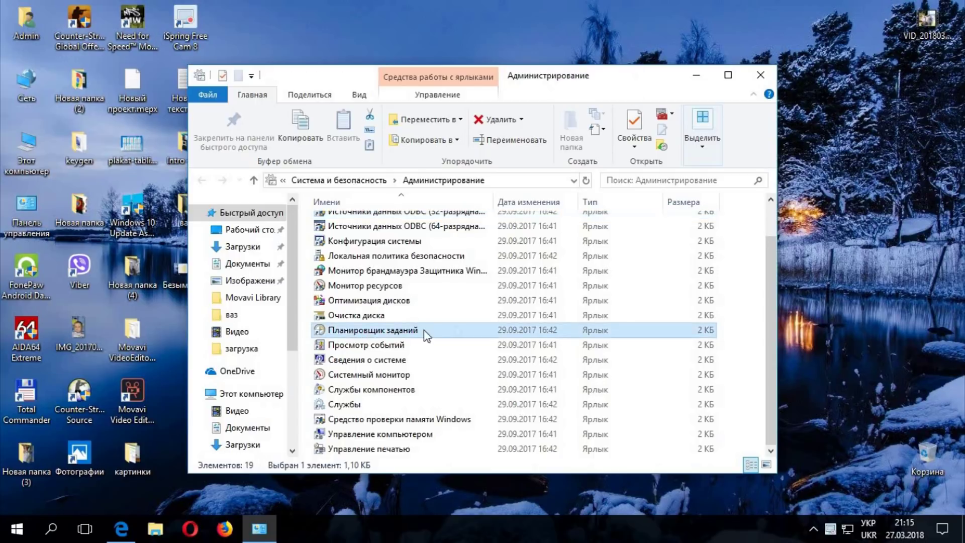
pyautogui.doubleClick(389, 330)
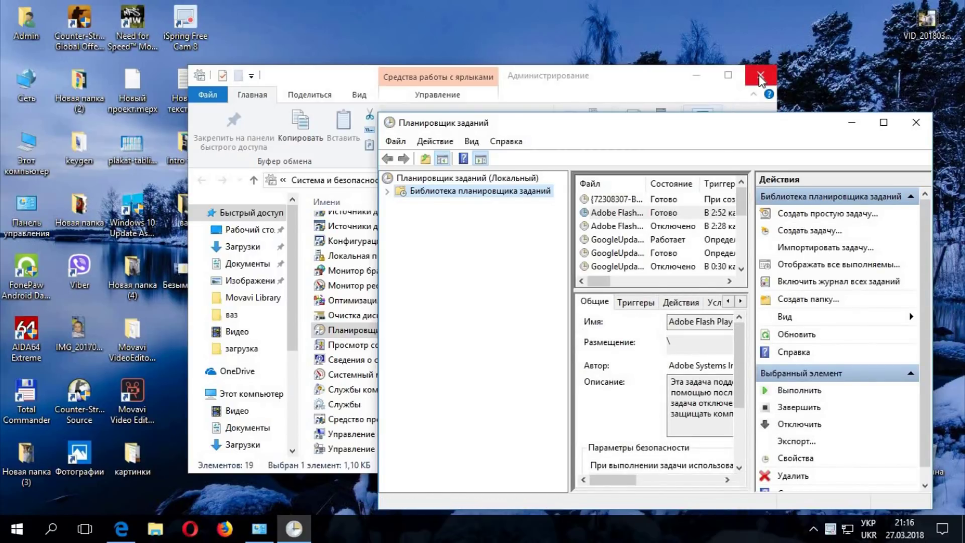
pyautogui.click(760, 77)
# Step: Expand the task scheduler library down to Microsoft > Windows and maximize the scheduler window
pyautogui.moveTo(742, 125); pyautogui.dragTo(566, 66)
pyautogui.click(213, 135)
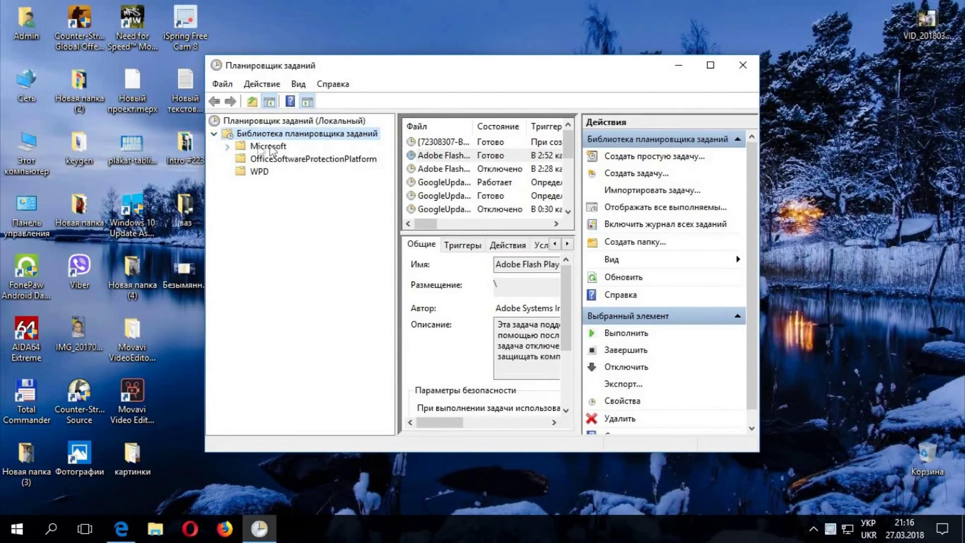
pyautogui.click(229, 147)
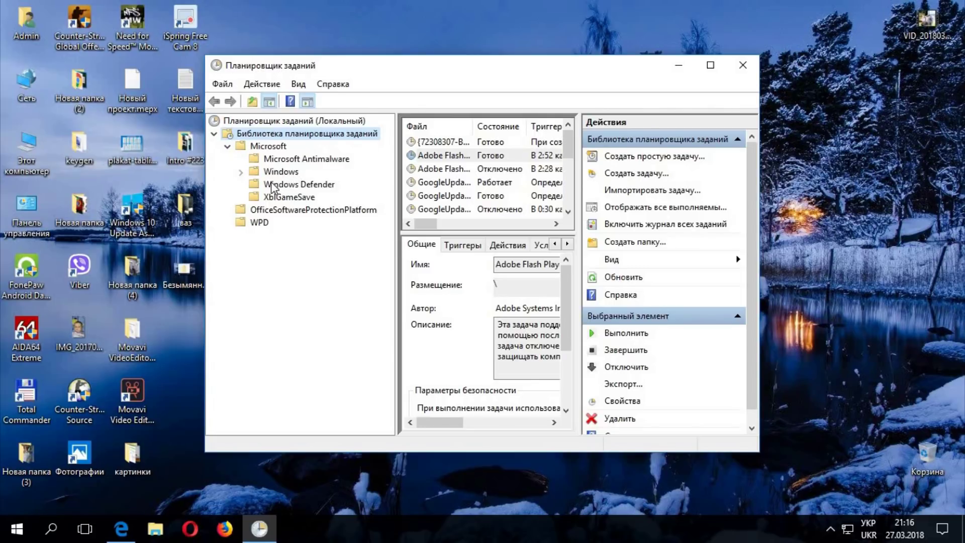
pyautogui.click(241, 173)
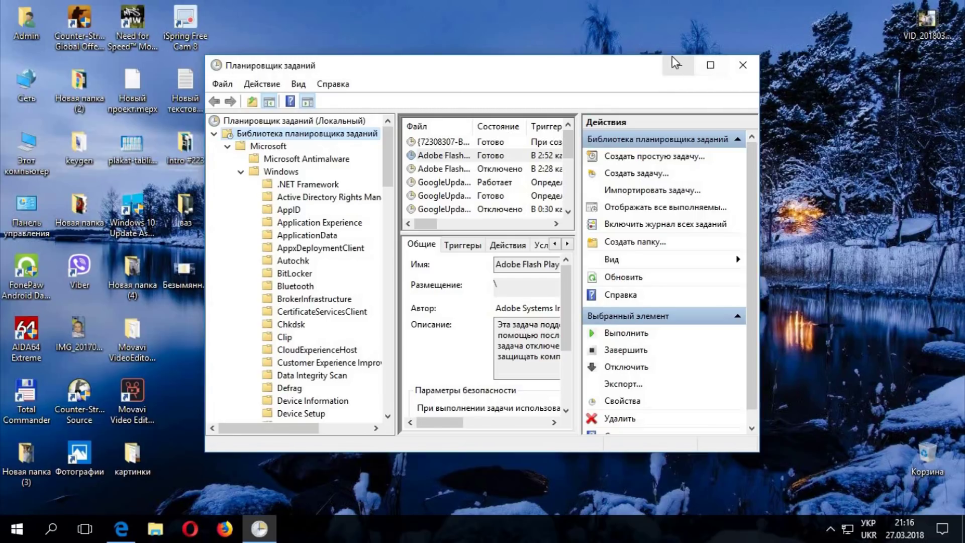
pyautogui.click(710, 66)
# Step: Open the Windows Defender task folder under Microsoft > Windows and widen the folder tree and the task name column
pyautogui.click(81, 163)
pyautogui.scroll(-20, 96, 201)
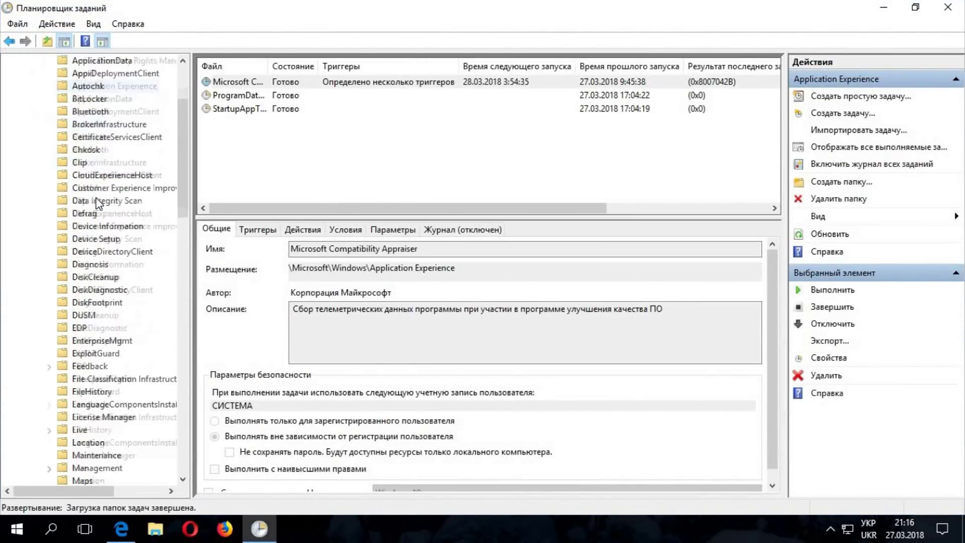
pyautogui.scroll(-9, 96, 215)
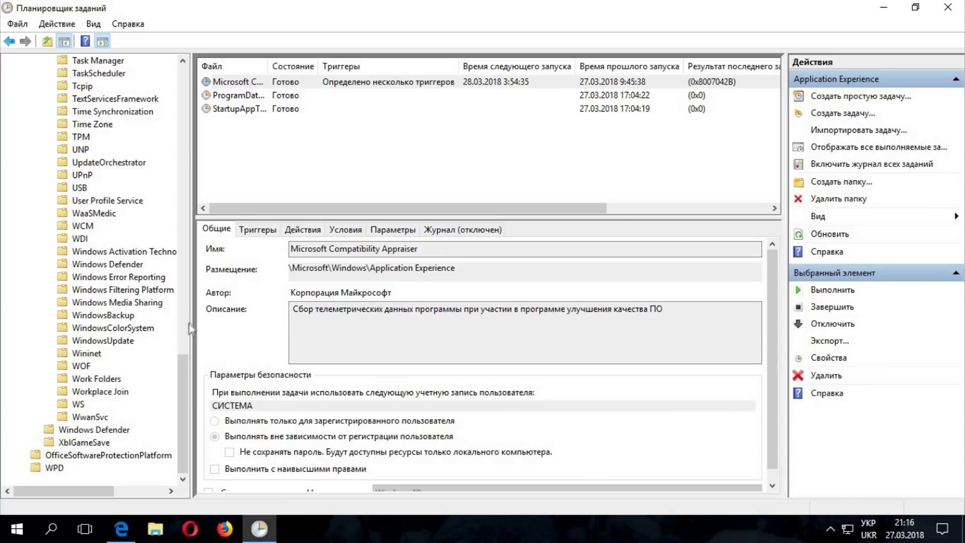
pyautogui.moveTo(191, 321); pyautogui.dragTo(233, 318)
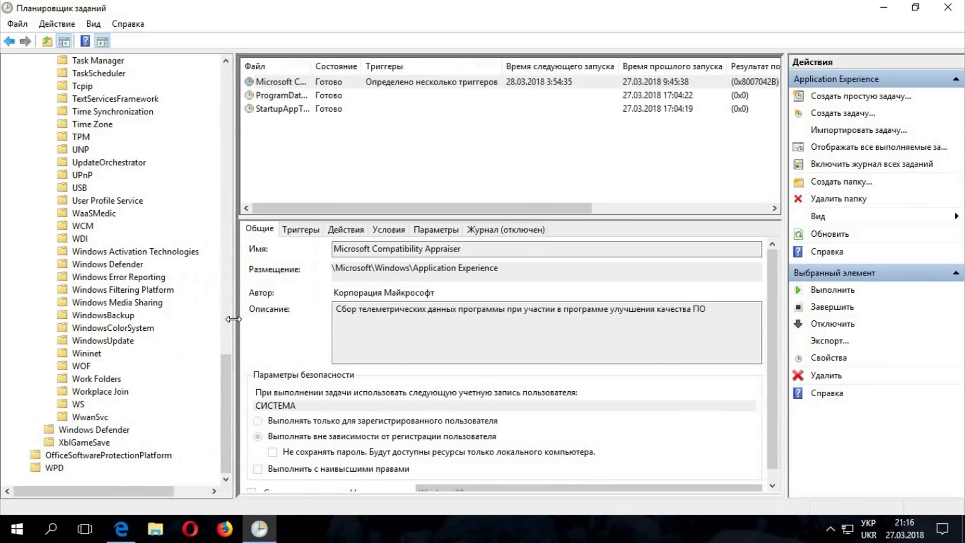
pyautogui.click(123, 265)
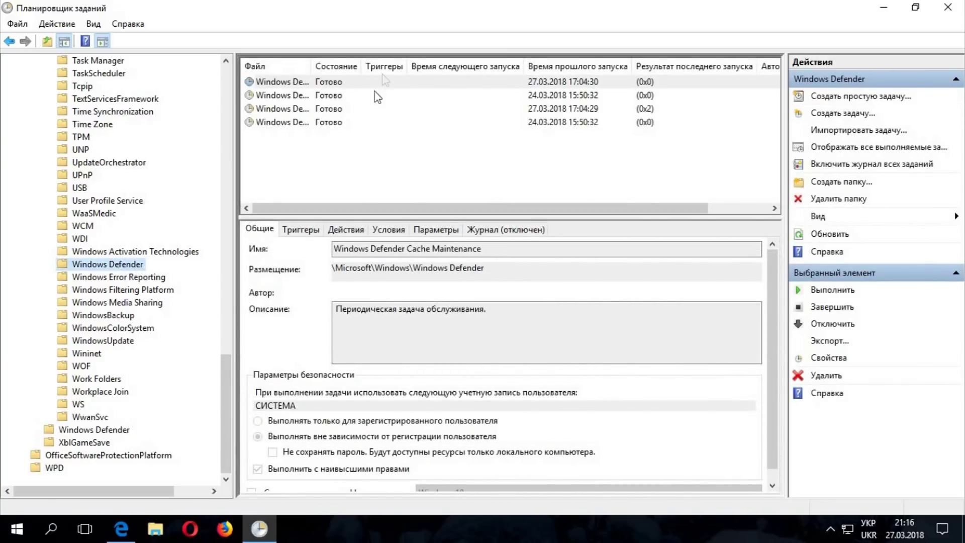
pyautogui.moveTo(312, 66); pyautogui.dragTo(426, 66)
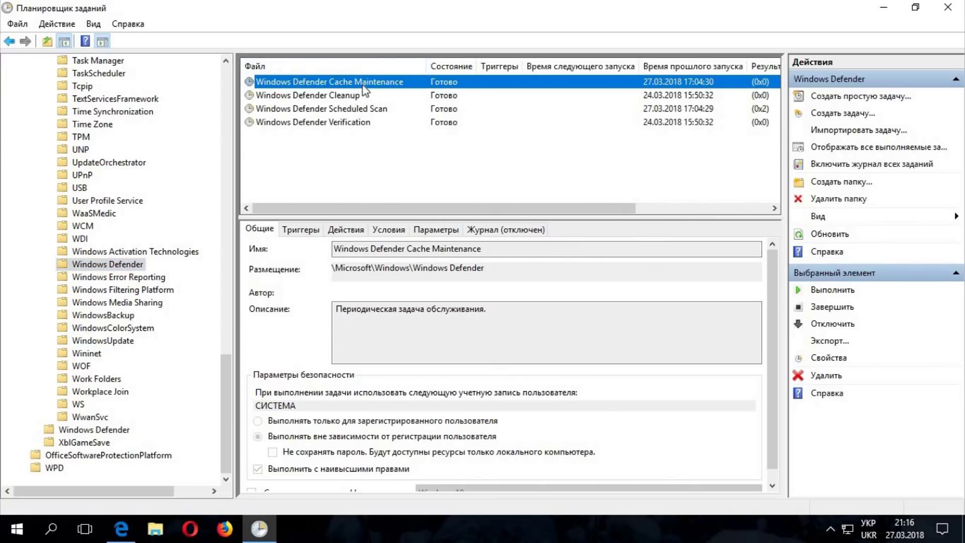
# Step: Turn off the condition Запускать только при питании от электросети for the Windows Defender Scheduled Scan task and save it
pyautogui.click(360, 110)
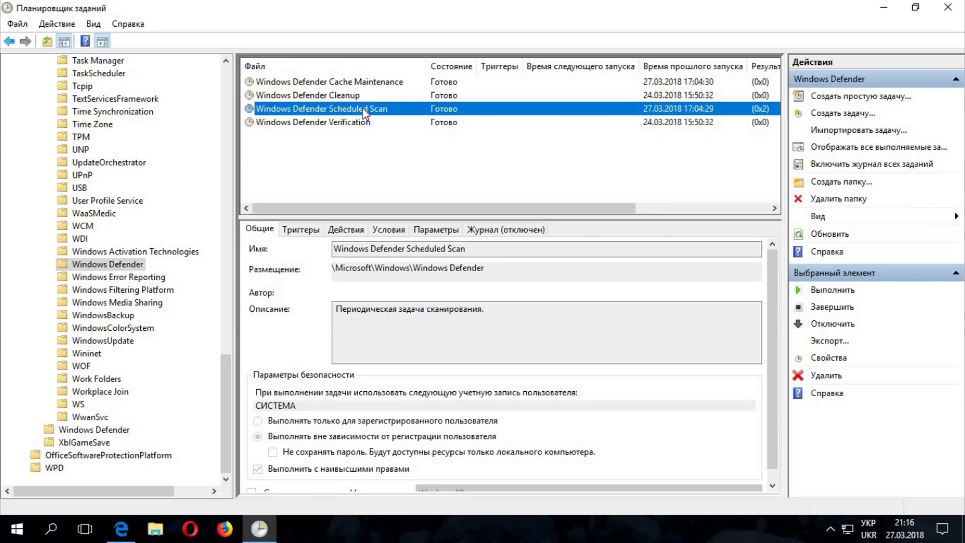
pyautogui.doubleClick(364, 109)
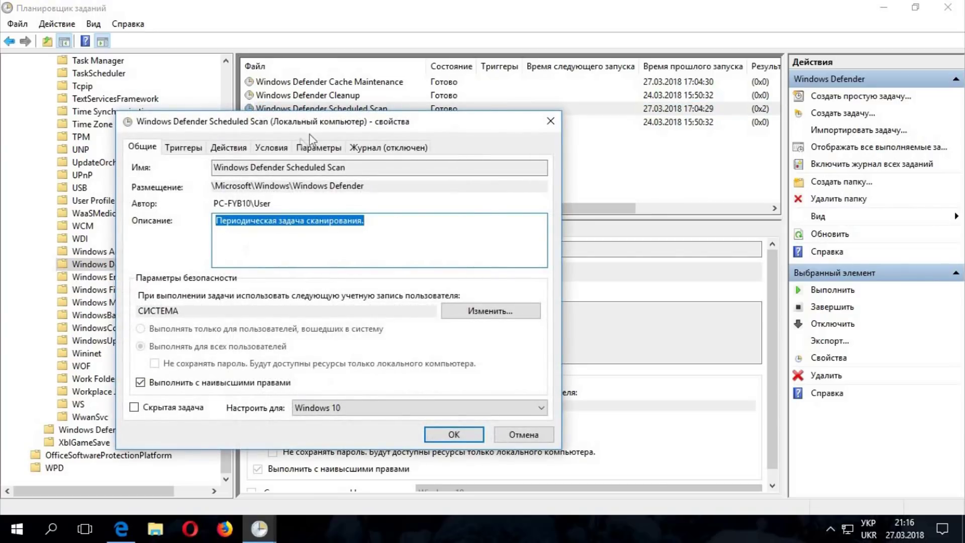
pyautogui.click(282, 145)
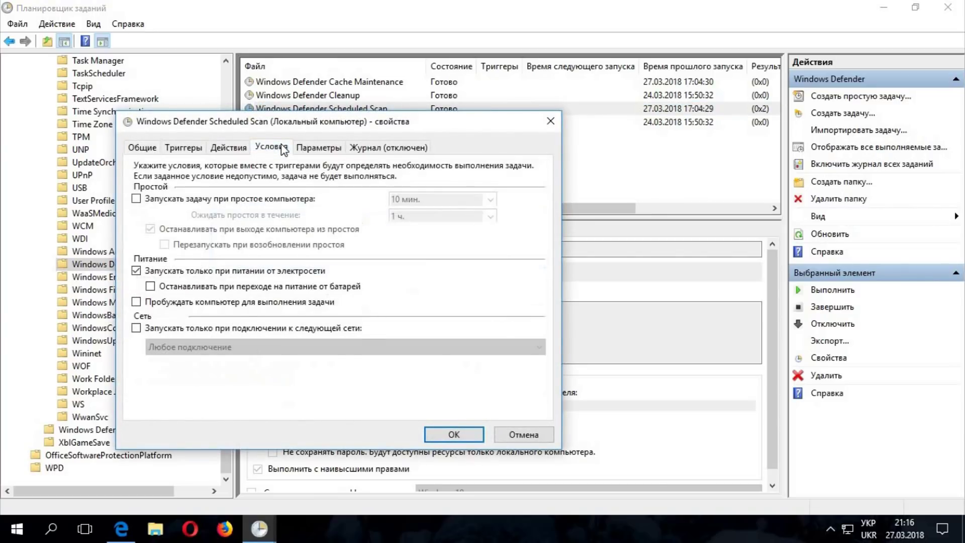
pyautogui.click(137, 270)
pyautogui.click(455, 434)
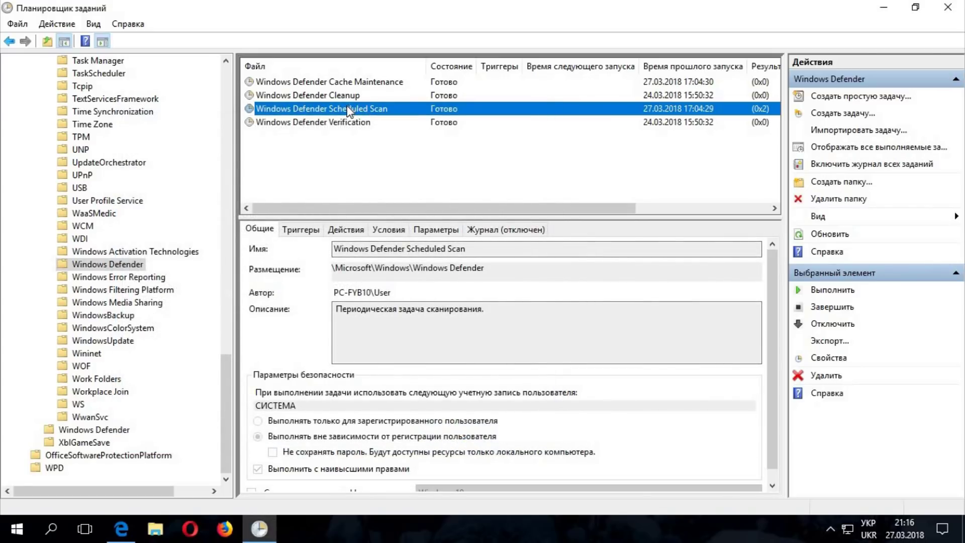
# Step: Examine the weekly schedule options of a new trigger for Windows Defender Scheduled Scan, without creating the trigger
pyautogui.doubleClick(347, 109)
pyautogui.click(109, 55)
pyautogui.click(84, 308)
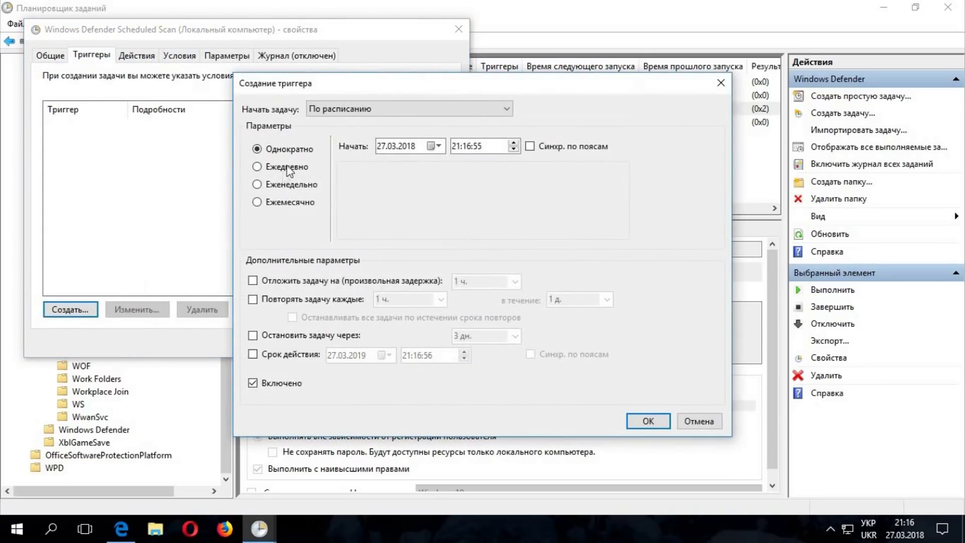
pyautogui.click(278, 186)
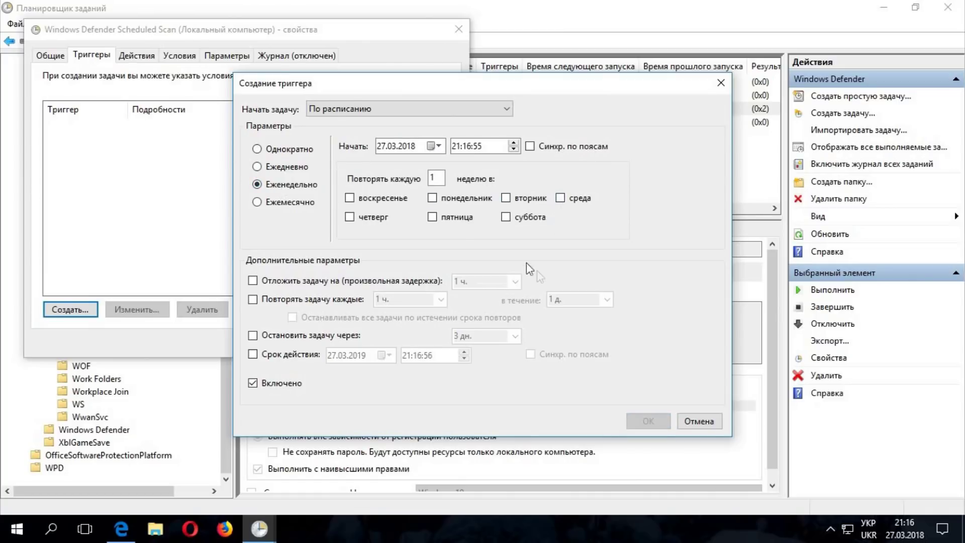
pyautogui.click(699, 421)
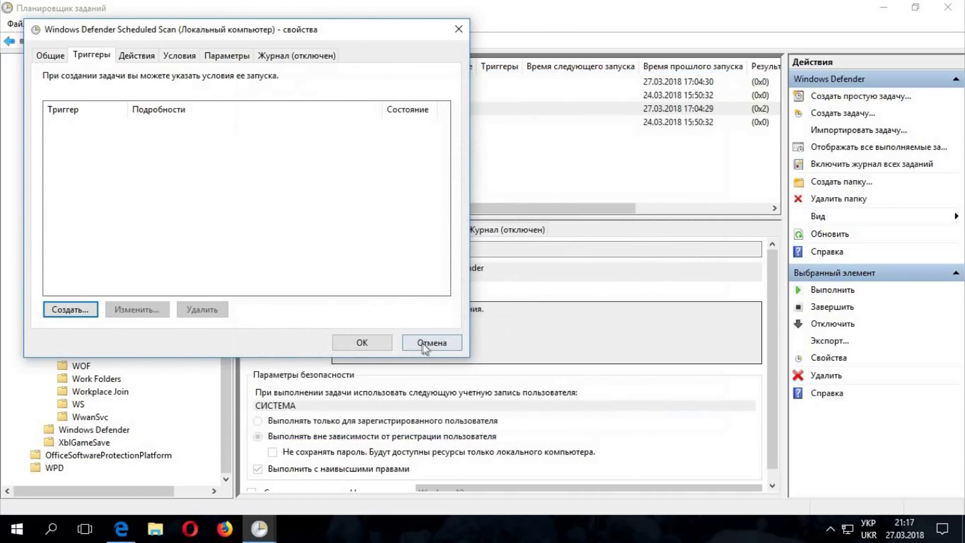
pyautogui.click(384, 342)
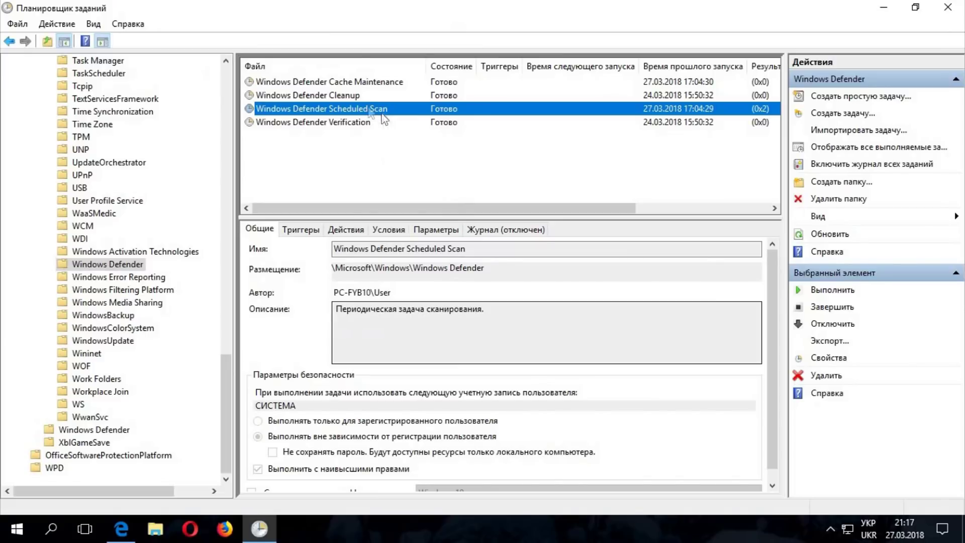
# Step: Turn off the condition Запускать только при питании от электросети for the Windows Defender Verification task and save it
pyautogui.doubleClick(354, 124)
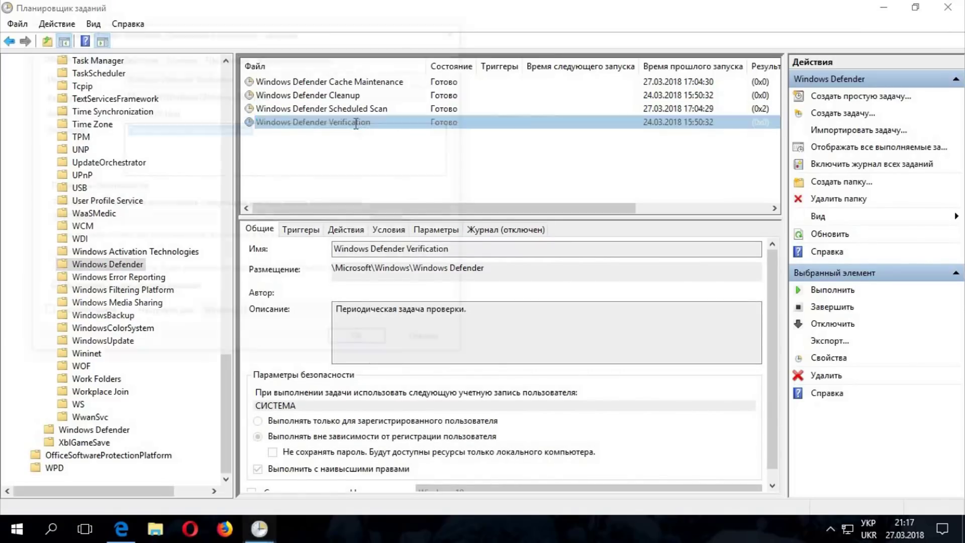
pyautogui.click(179, 55)
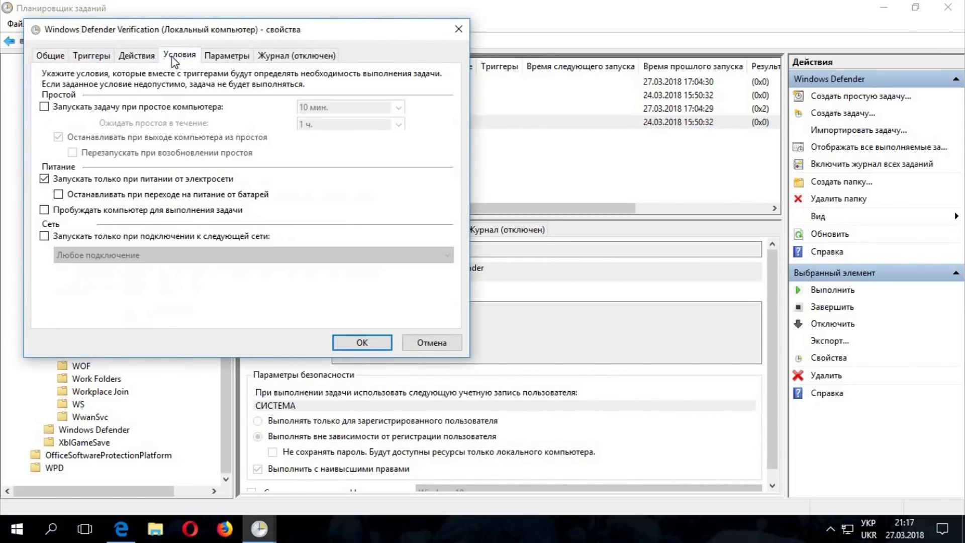
pyautogui.click(44, 179)
pyautogui.click(377, 341)
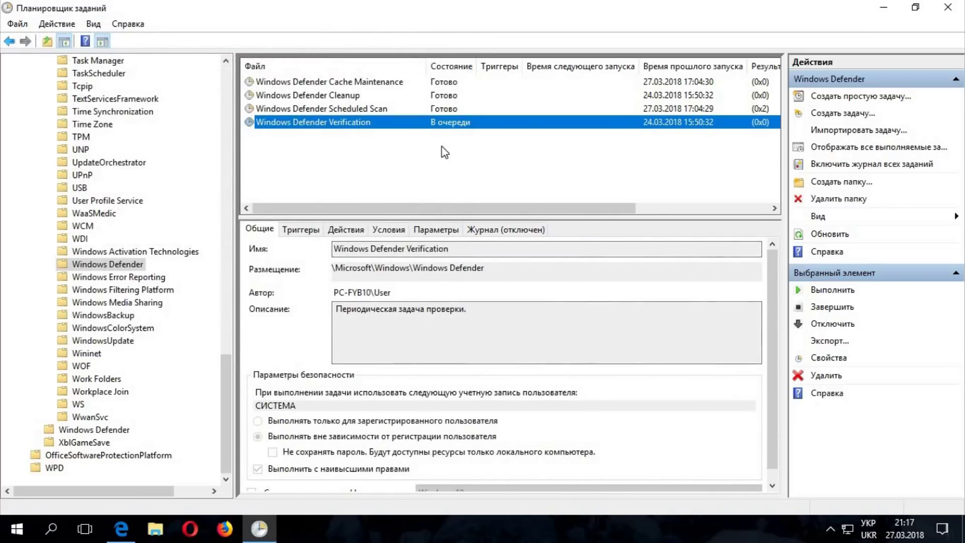
# Step: Examine the weekly schedule options of a new trigger for Windows Defender Verification, without creating the trigger
pyautogui.doubleClick(330, 125)
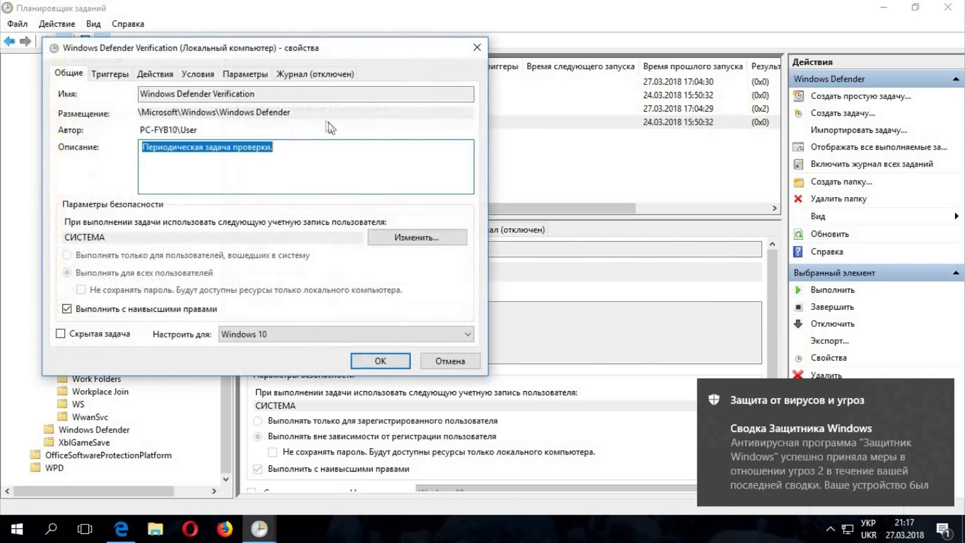
pyautogui.click(118, 75)
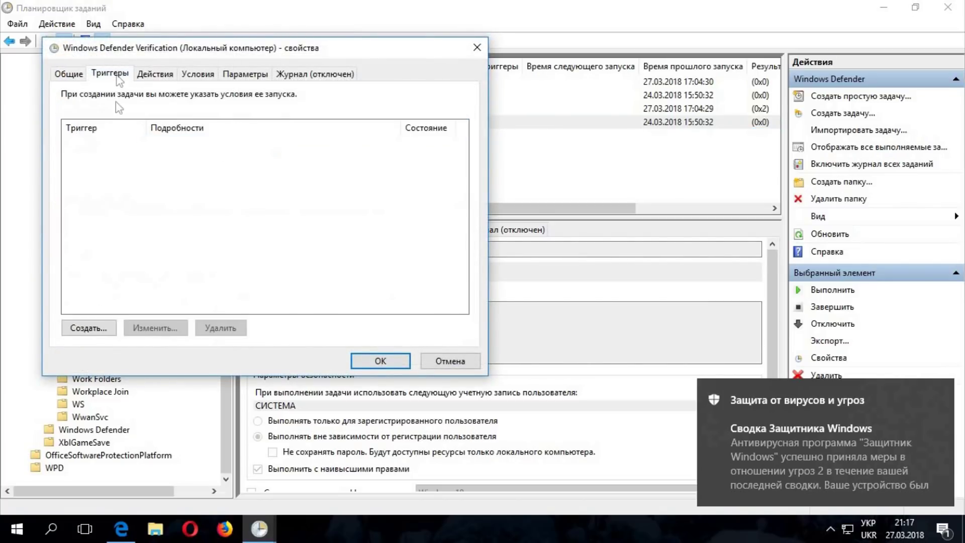
pyautogui.click(86, 328)
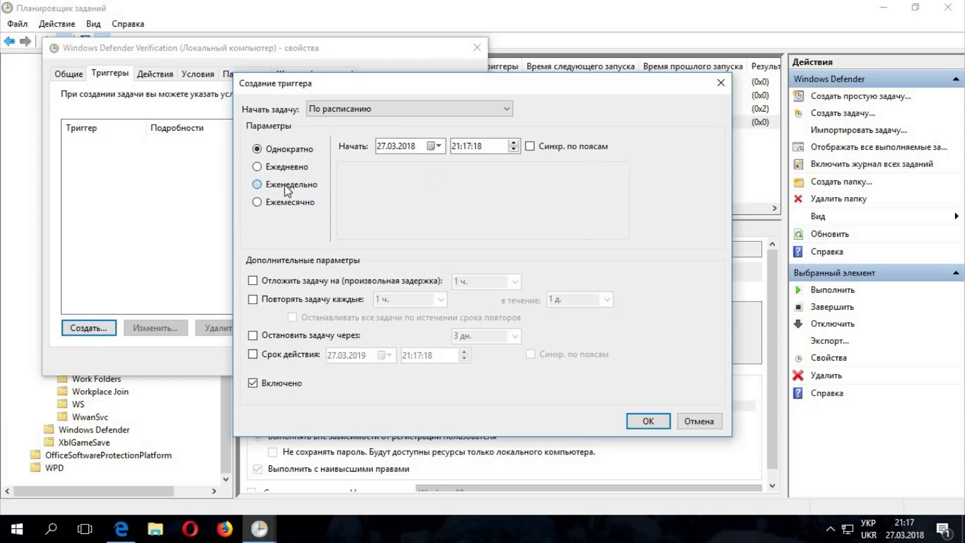
pyautogui.click(287, 190)
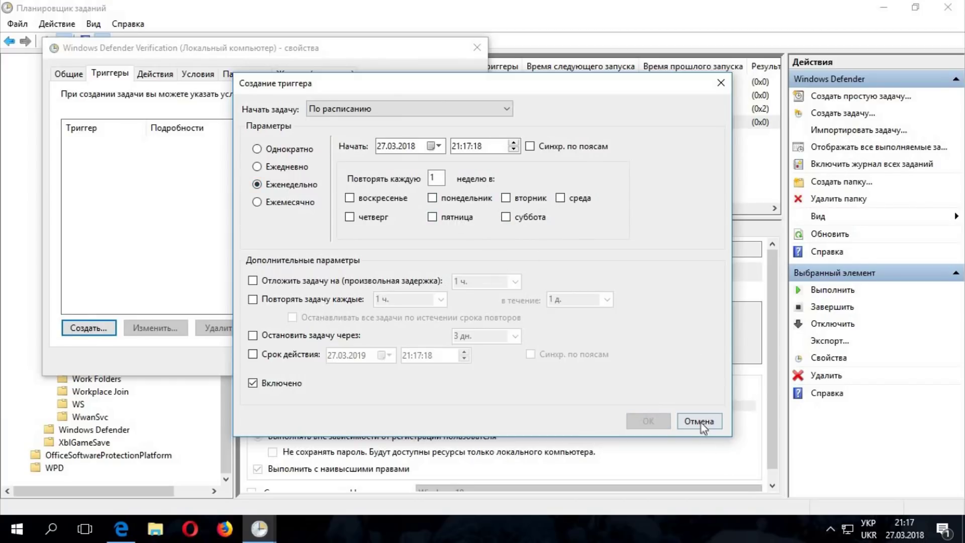
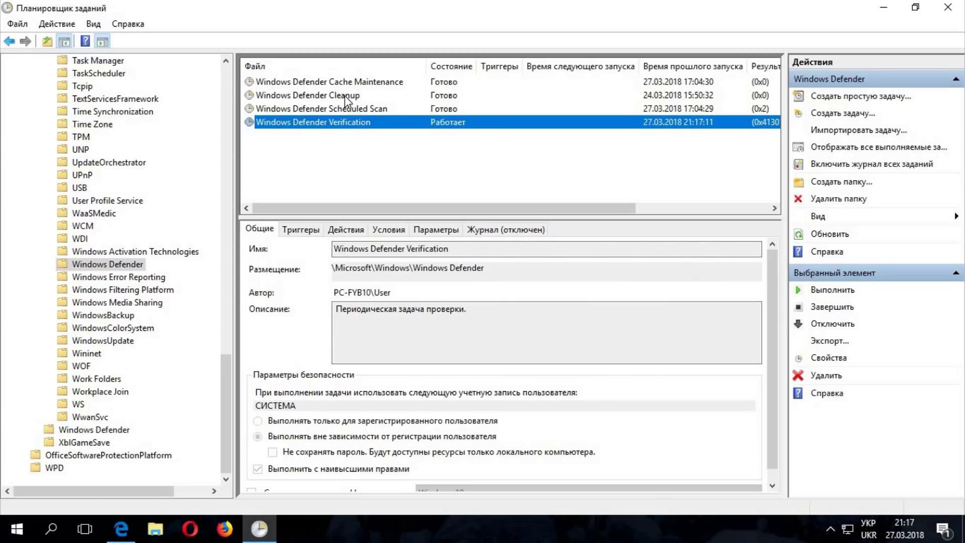
# Step: Turn off the condition Запускать только при питании от электросети for the Windows Defender Cleanup task and save it
pyautogui.click(346, 97)
pyautogui.doubleClick(346, 97)
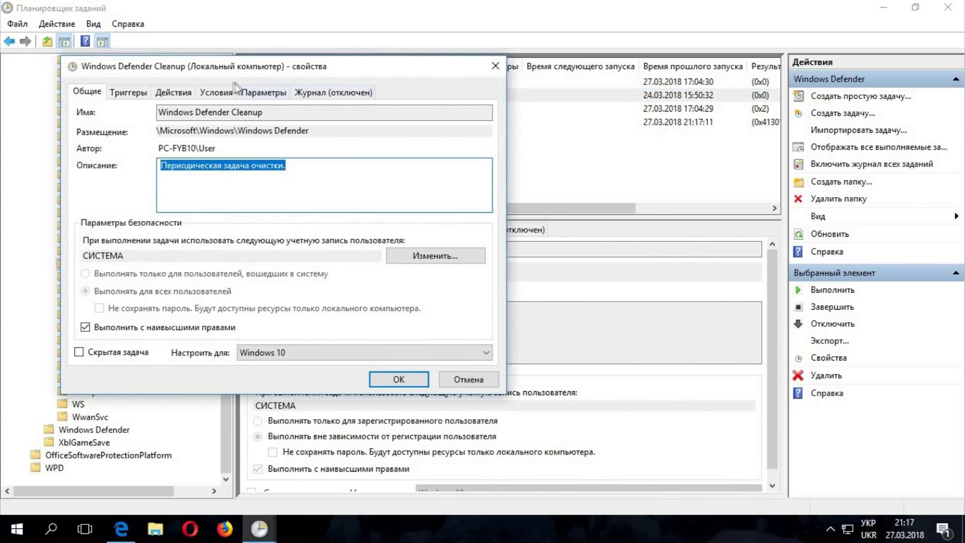
pyautogui.click(220, 91)
pyautogui.click(81, 215)
pyautogui.click(399, 378)
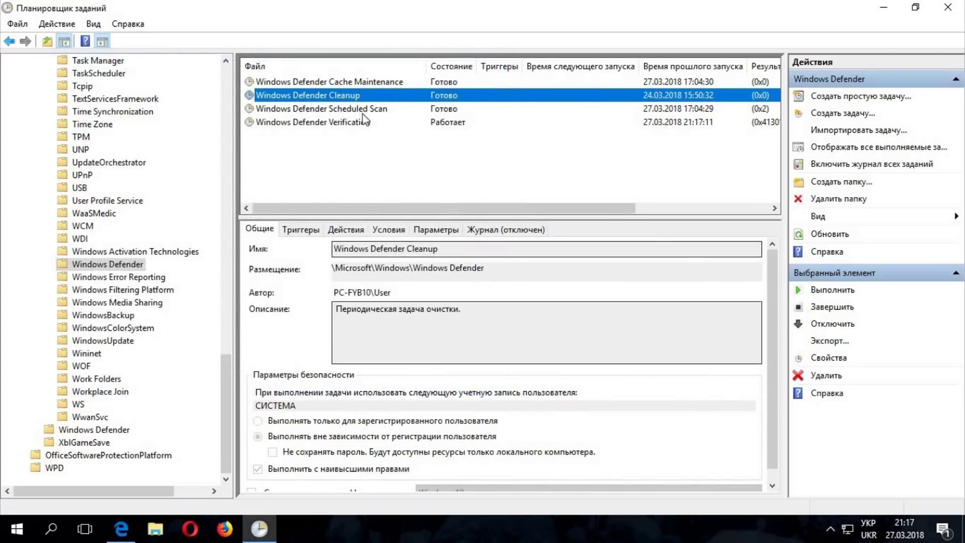
# Step: Examine the weekly schedule options of a new trigger for Windows Defender Cleanup, without creating the trigger
pyautogui.doubleClick(334, 96)
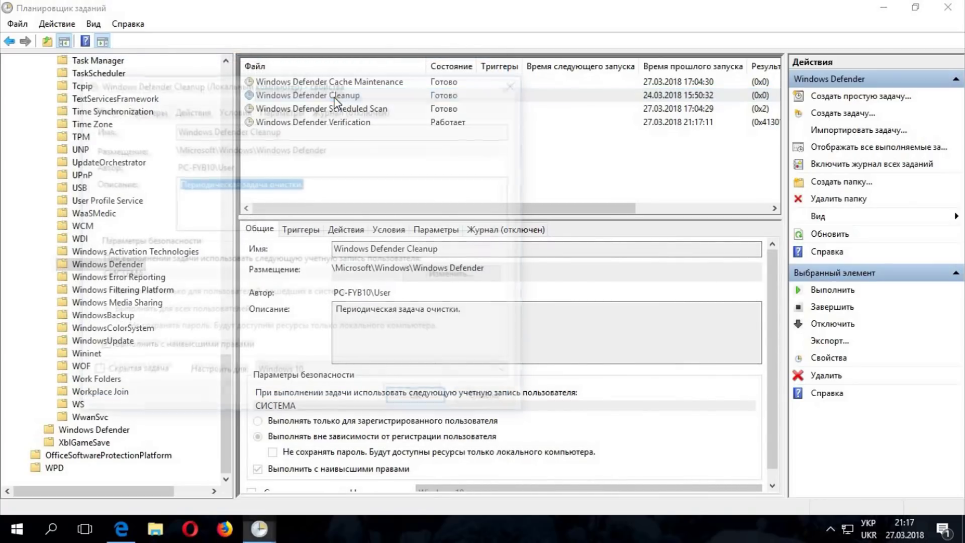
pyautogui.click(146, 110)
pyautogui.click(137, 364)
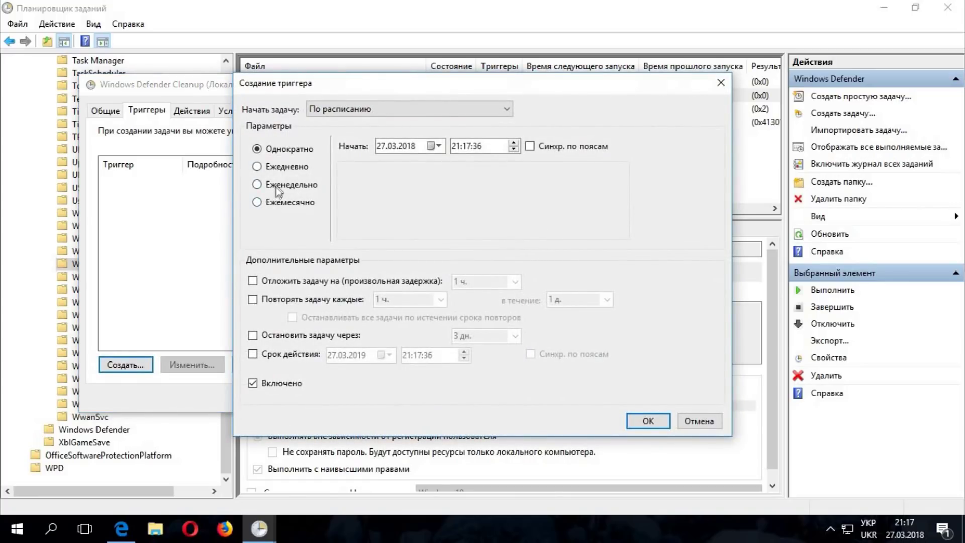
pyautogui.click(277, 187)
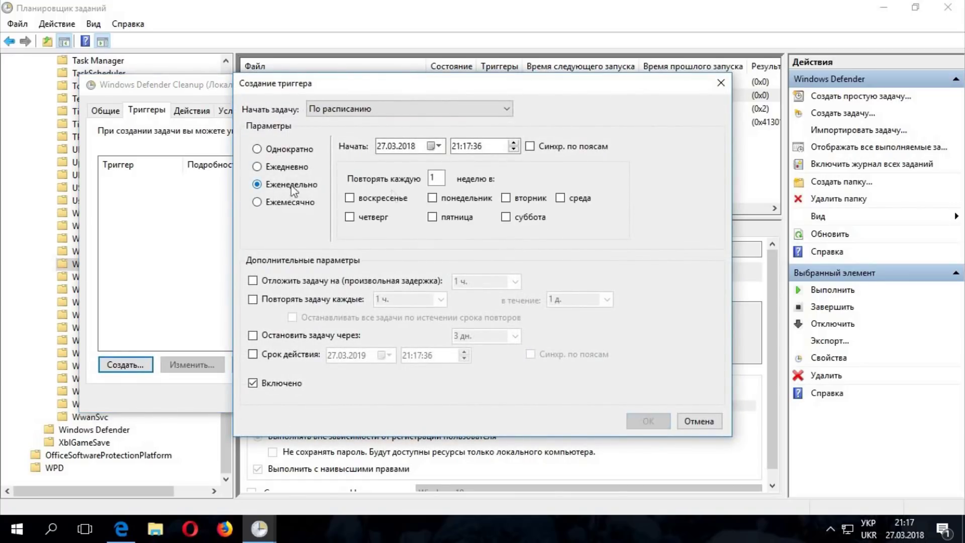
pyautogui.click(708, 427)
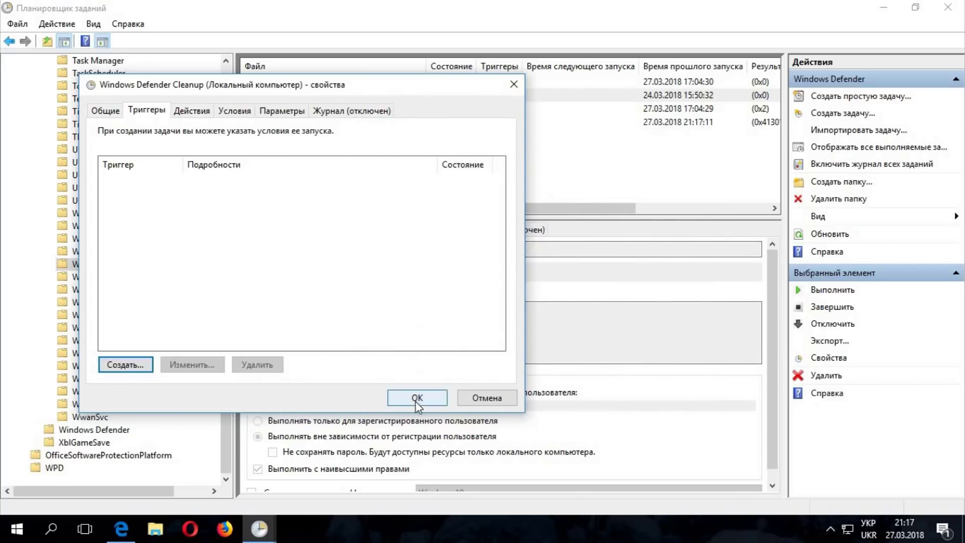
pyautogui.click(416, 397)
# Step: Turn off the condition Запускать только при питании от электросети for the Windows Defender Cache Maintenance task and save it
pyautogui.click(341, 80)
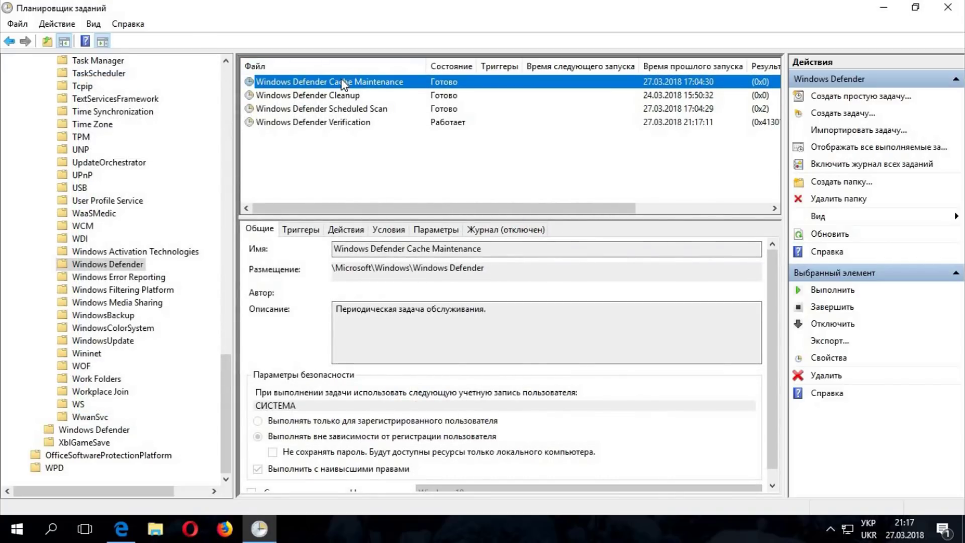
pyautogui.doubleClick(342, 82)
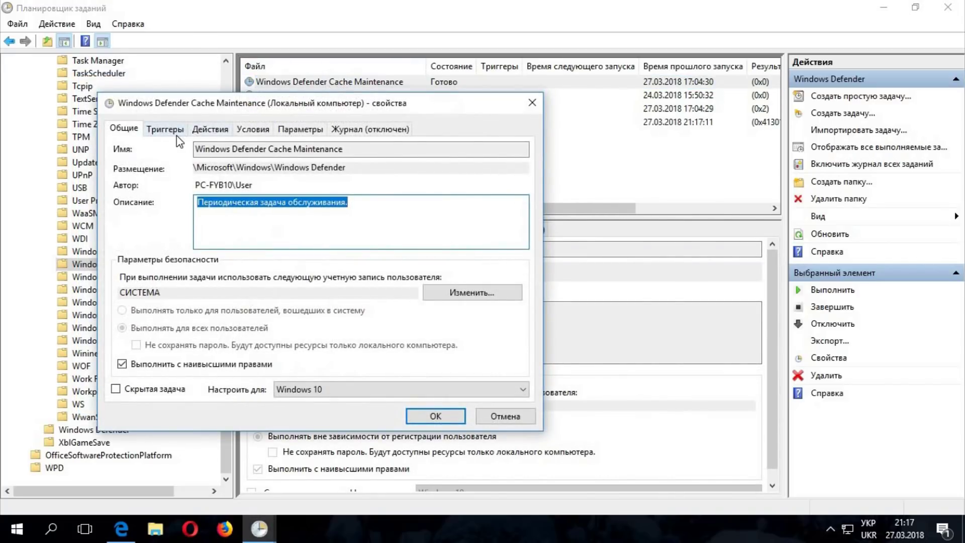
pyautogui.click(253, 128)
pyautogui.click(118, 253)
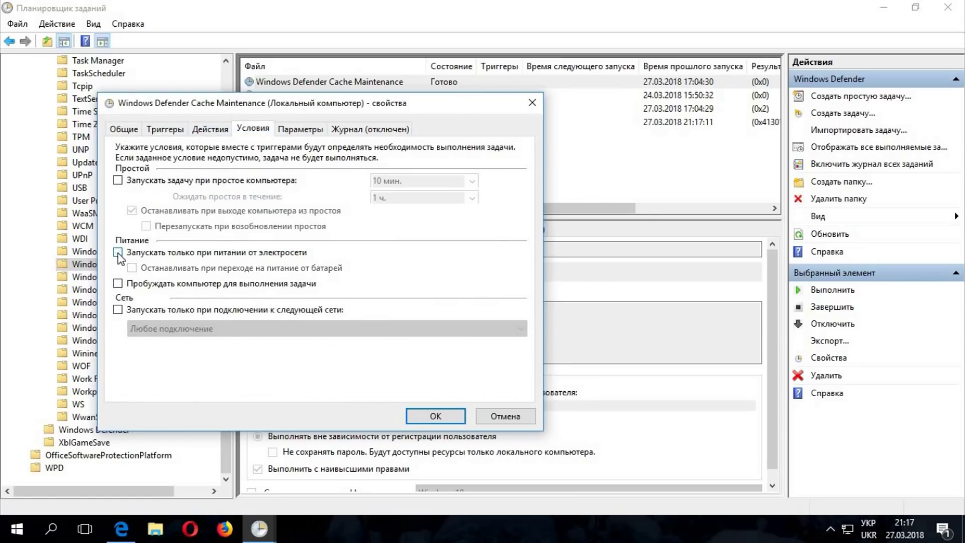
pyautogui.click(433, 416)
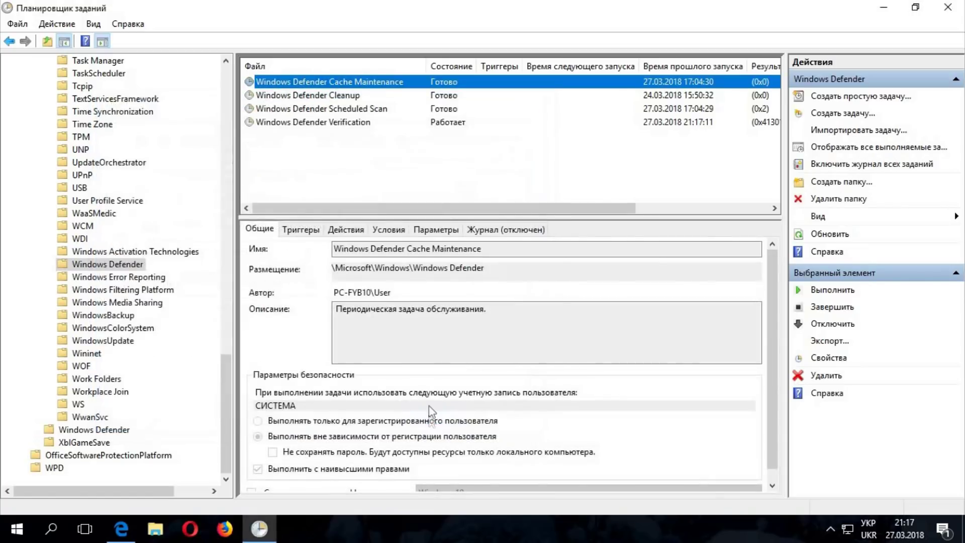
# Step: Examine the weekly schedule options of a new trigger for Windows Defender Cache Maintenance, without creating the trigger
pyautogui.doubleClick(358, 85)
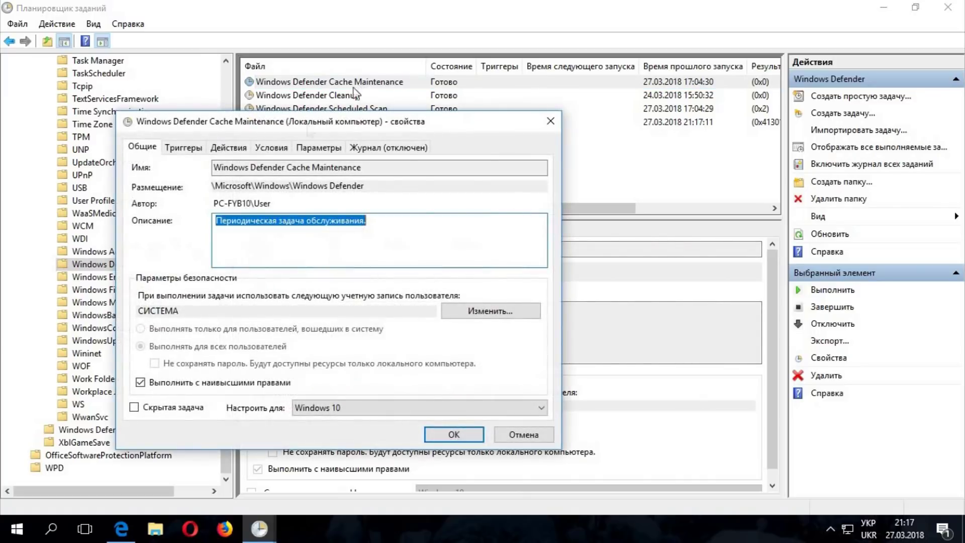
pyautogui.click(184, 147)
pyautogui.click(167, 402)
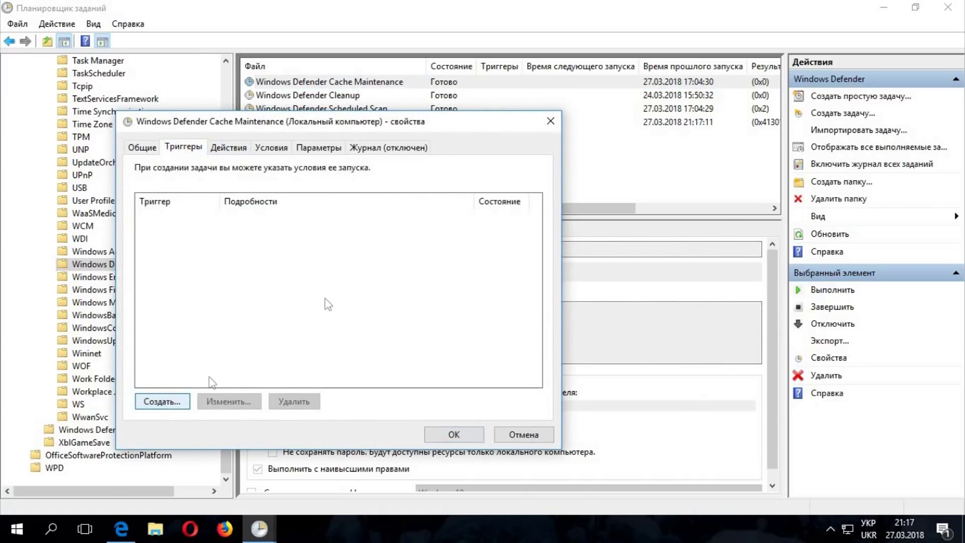
pyautogui.click(292, 185)
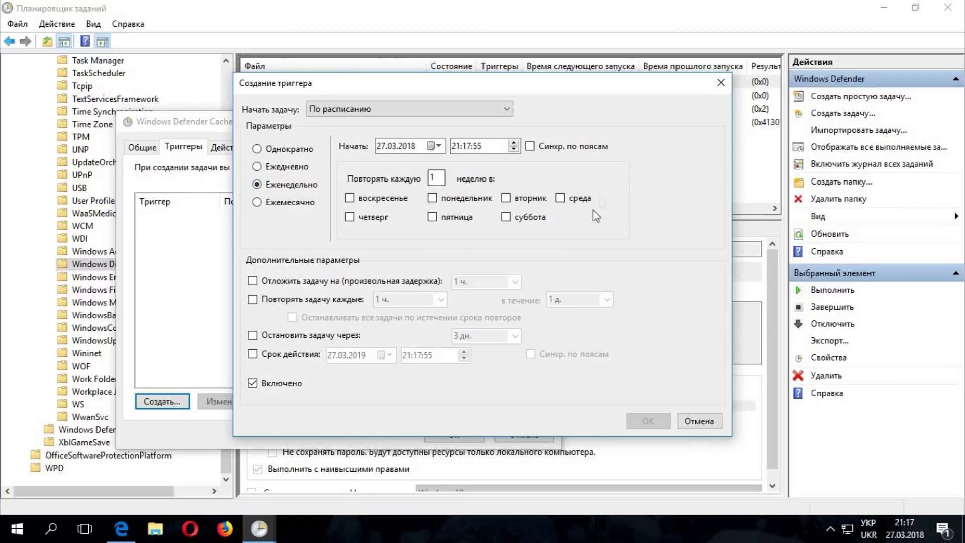
pyautogui.click(698, 420)
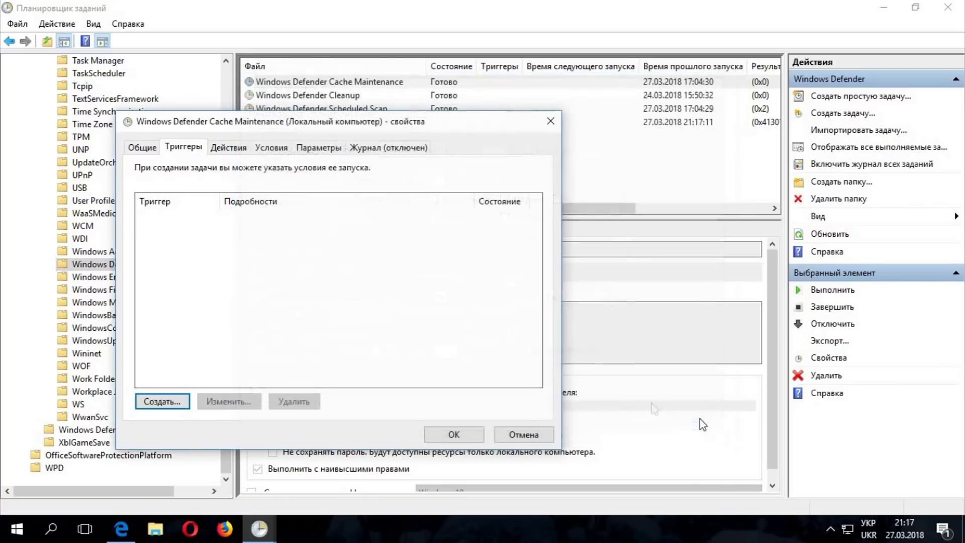
pyautogui.click(453, 434)
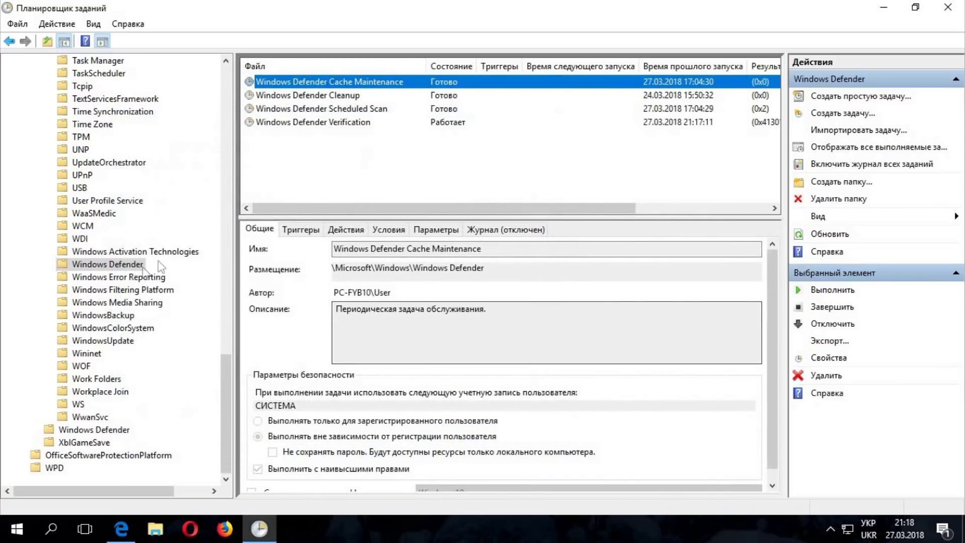
# Step: Collapse the Windows folder in the task library and open the Windows Defender folder directly under Microsoft
pyautogui.scroll(5, 145, 280)
pyautogui.scroll(18, 145, 280)
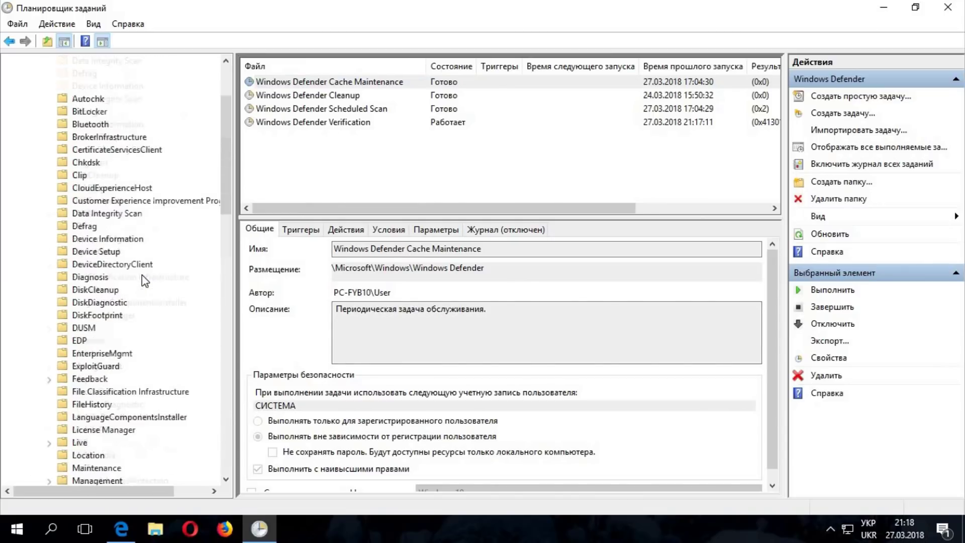
pyautogui.click(35, 111)
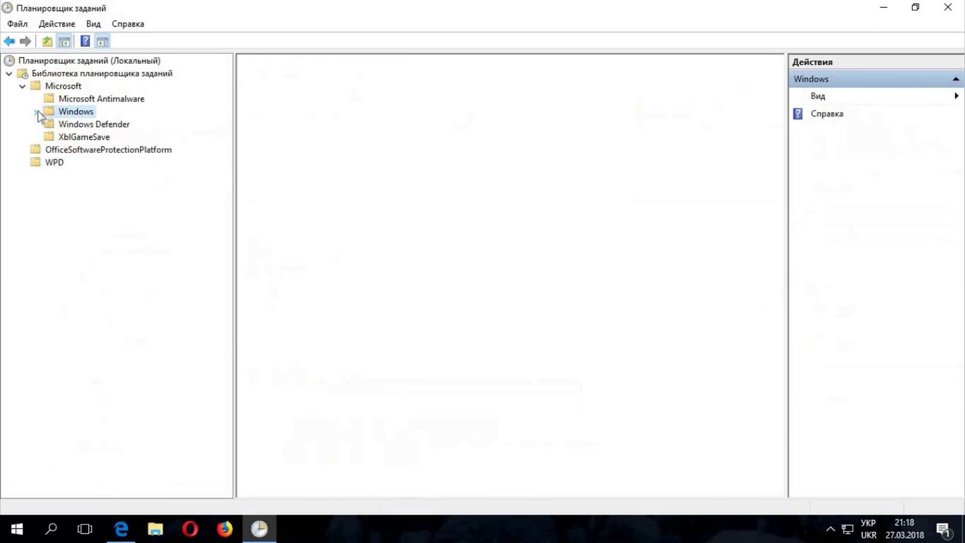
pyautogui.click(81, 125)
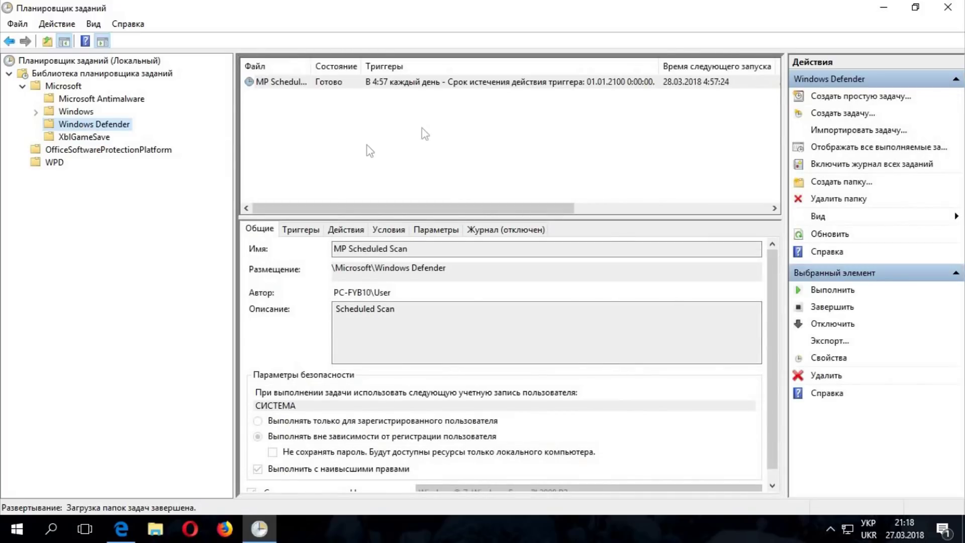
# Step: Check the power conditions of the MP Scheduled Scan task and close its properties
pyautogui.click(442, 83)
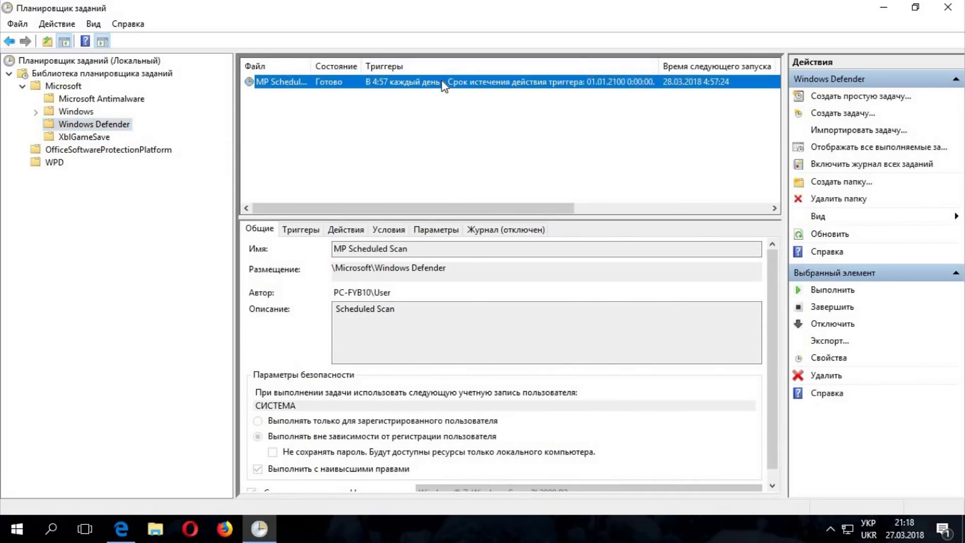
pyautogui.doubleClick(443, 82)
pyautogui.click(169, 54)
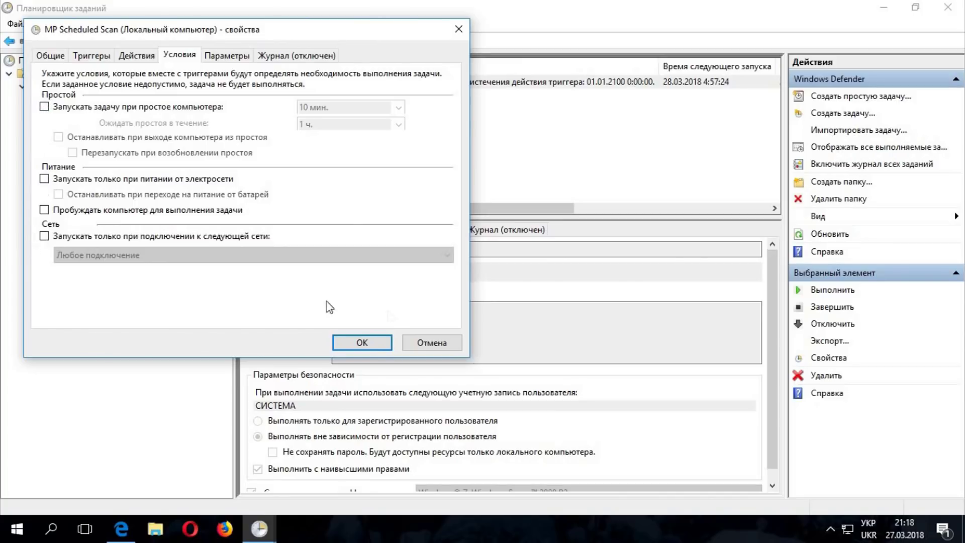
pyautogui.click(365, 343)
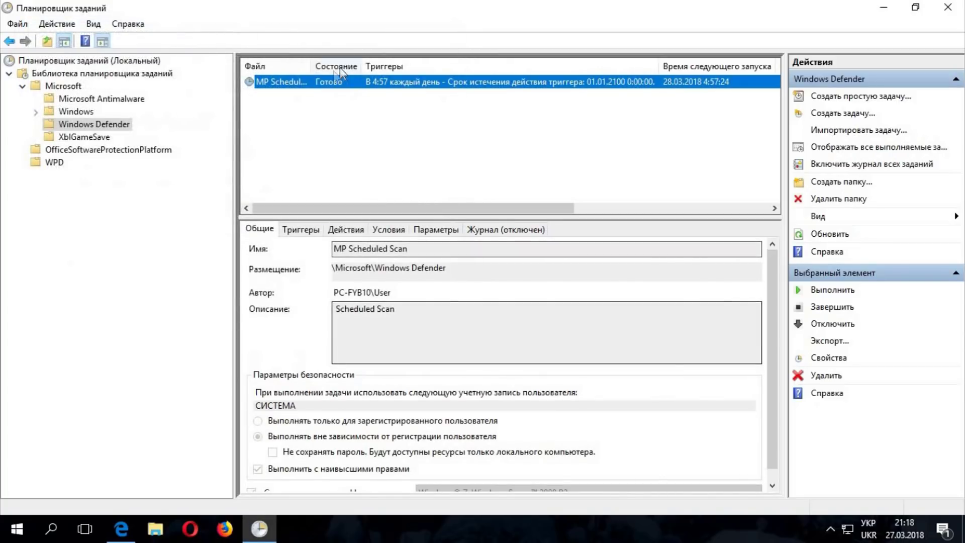
# Step: Examine the weekly schedule options of a new trigger for MP Scheduled Scan, without creating the trigger
pyautogui.doubleClick(332, 82)
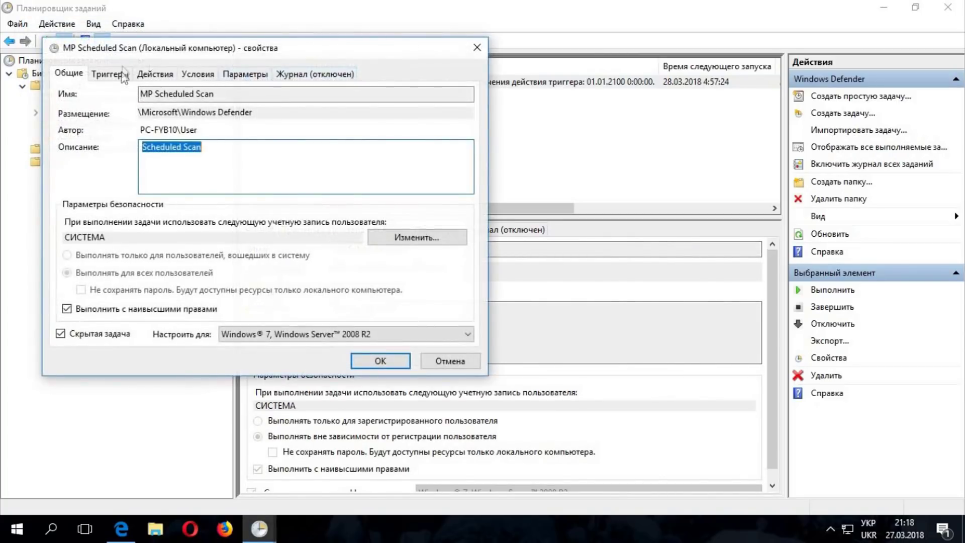
pyautogui.click(110, 74)
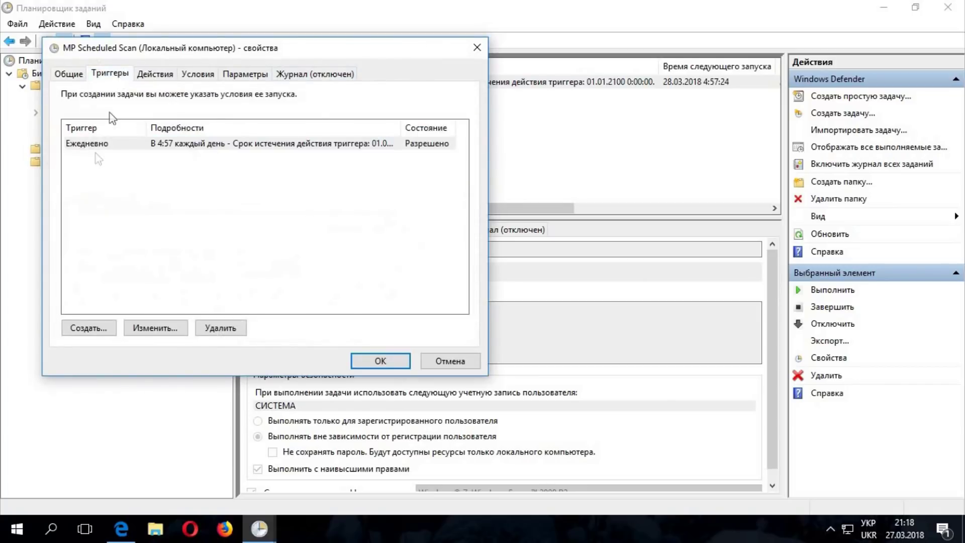
pyautogui.click(93, 329)
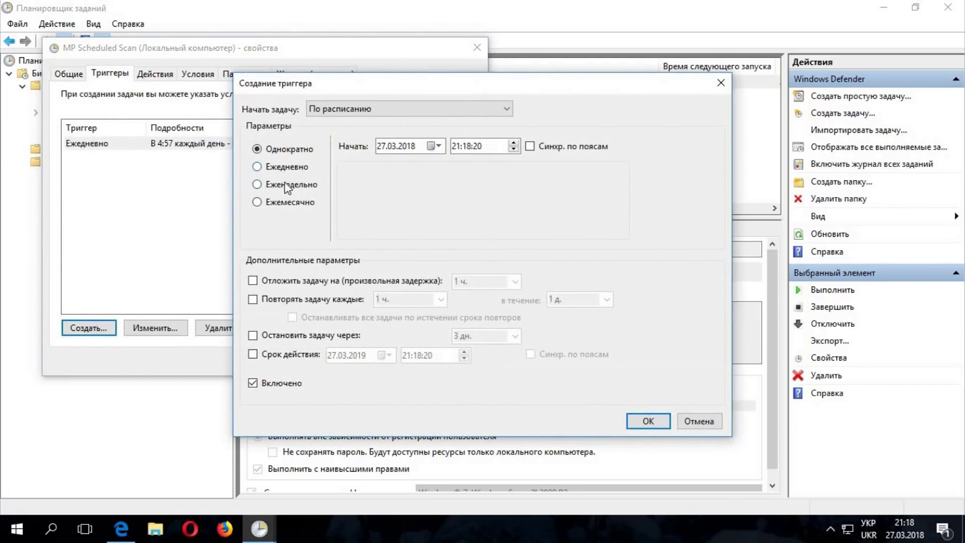
pyautogui.click(288, 187)
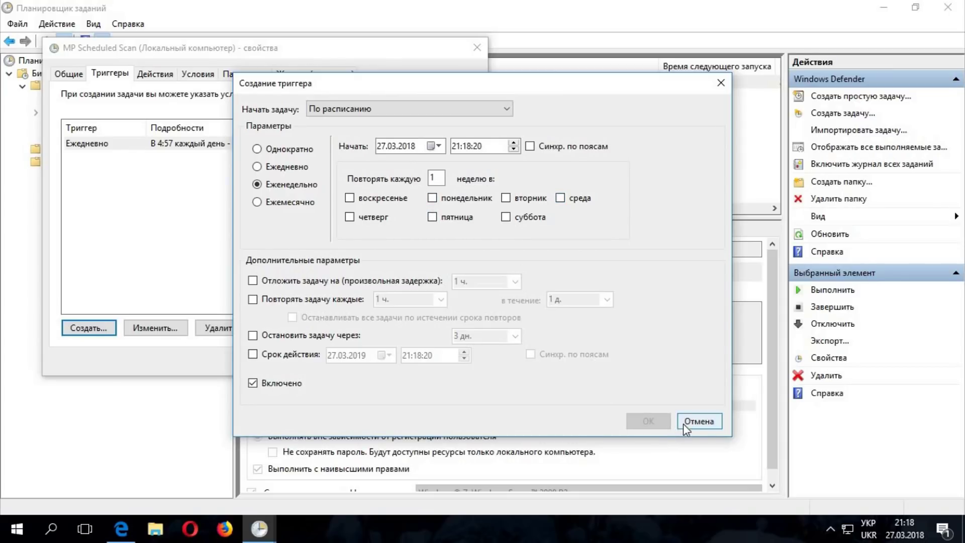
pyautogui.click(698, 421)
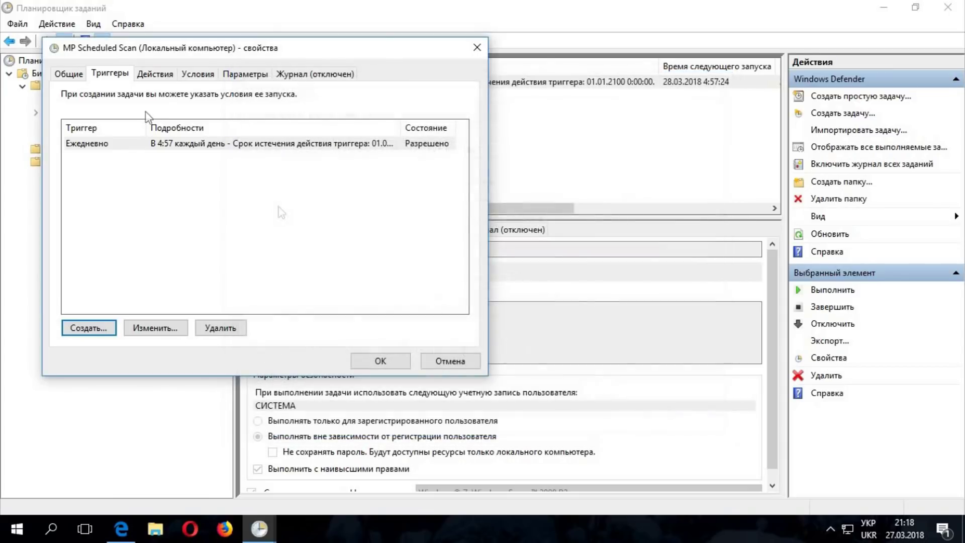
# Step: Delete the daily trigger (Ежедневно) from the MP Scheduled Scan task, save the task and close the scheduler
pyautogui.click(195, 146)
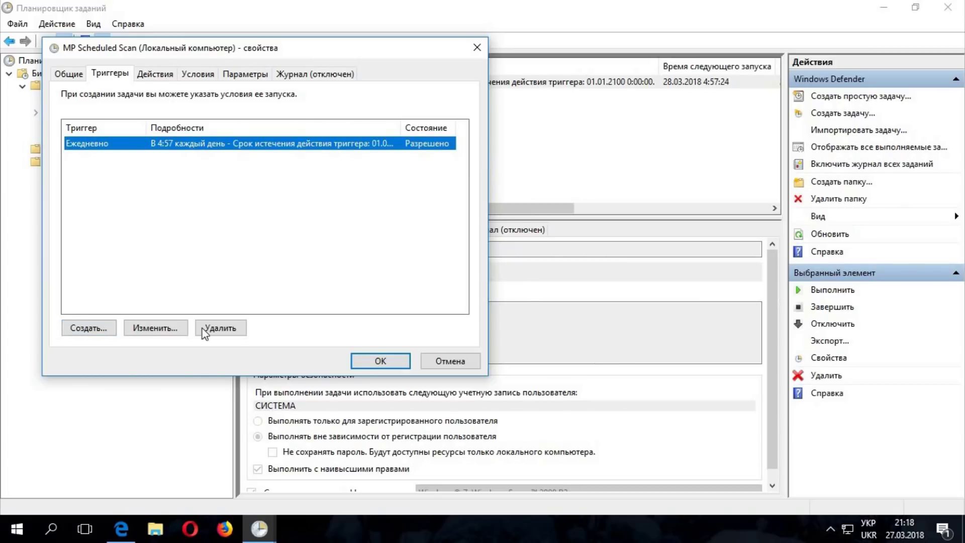
pyautogui.click(215, 327)
pyautogui.click(380, 361)
pyautogui.click(391, 141)
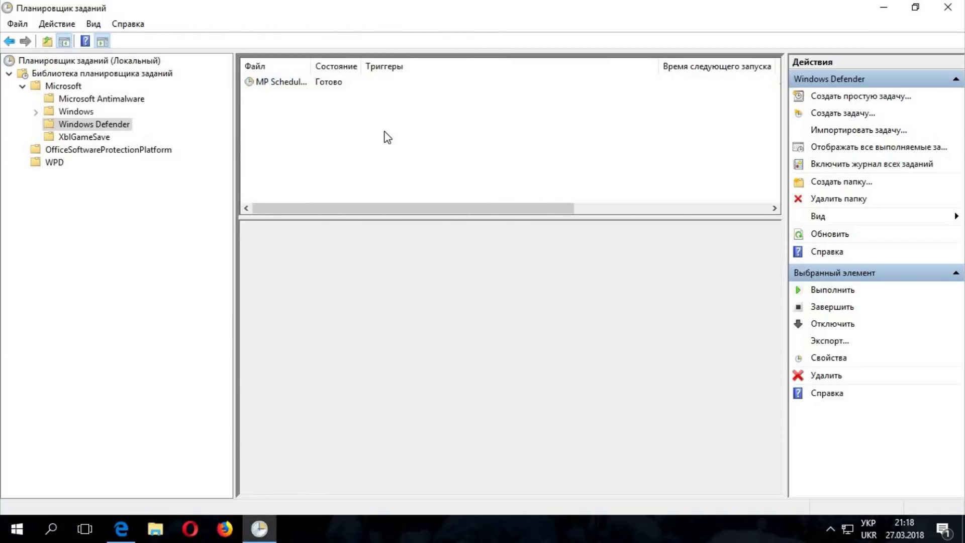
pyautogui.click(953, 13)
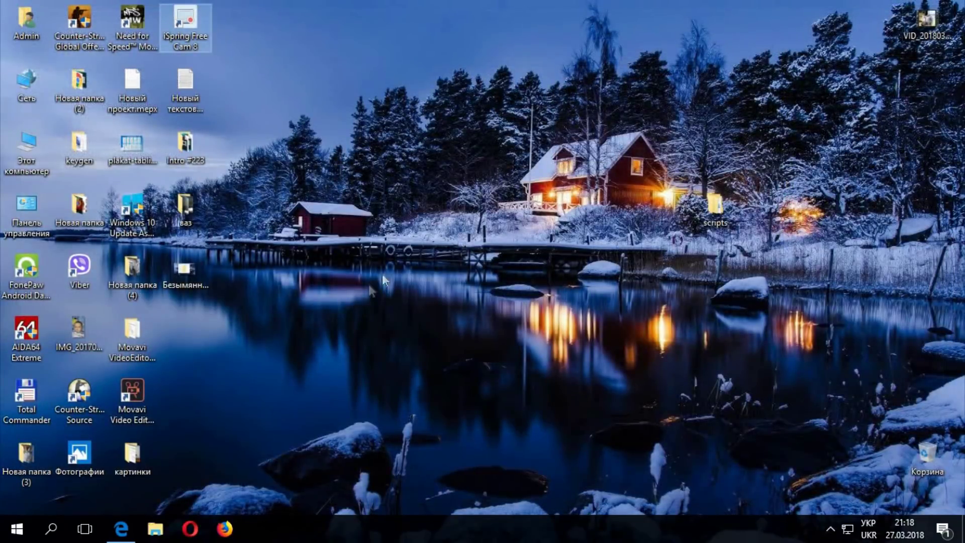